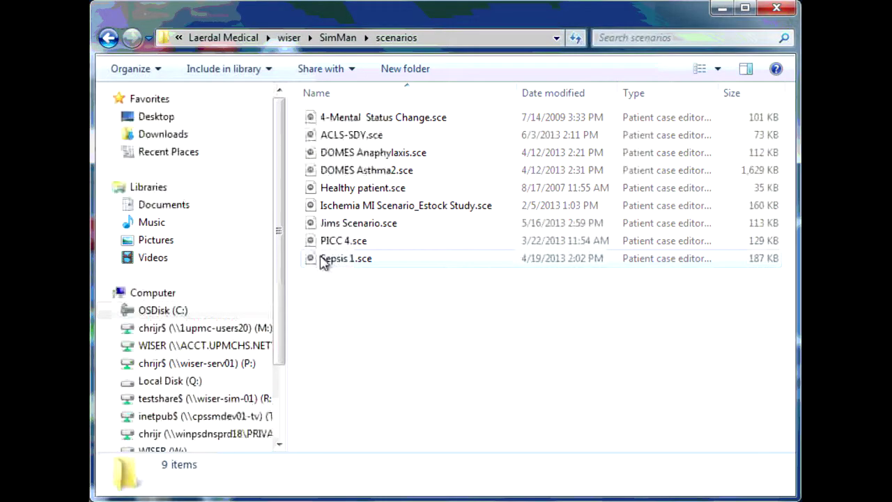
- Copy the Sepsis 1.sce scenario file and open the MET 01 shortcut on the WISER (O:) network drive
{"action": "right_click", "coordinate": [346, 260]}
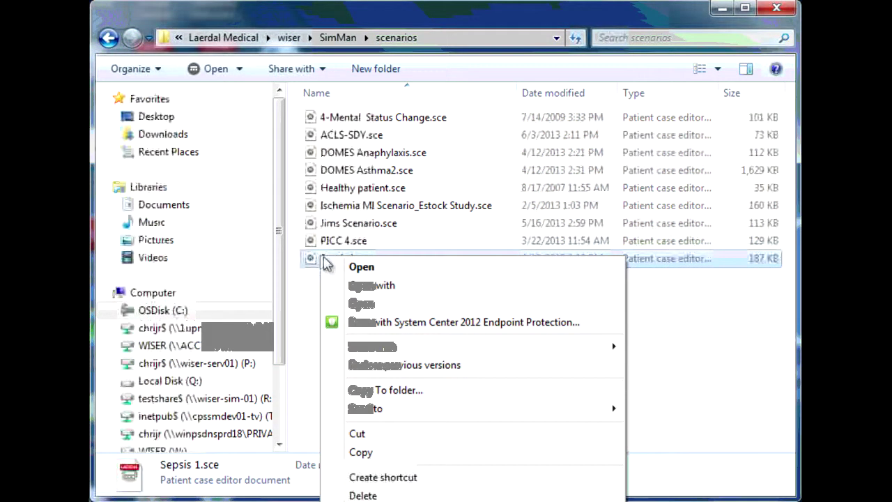
{"action": "left_click", "coordinate": [384, 450]}
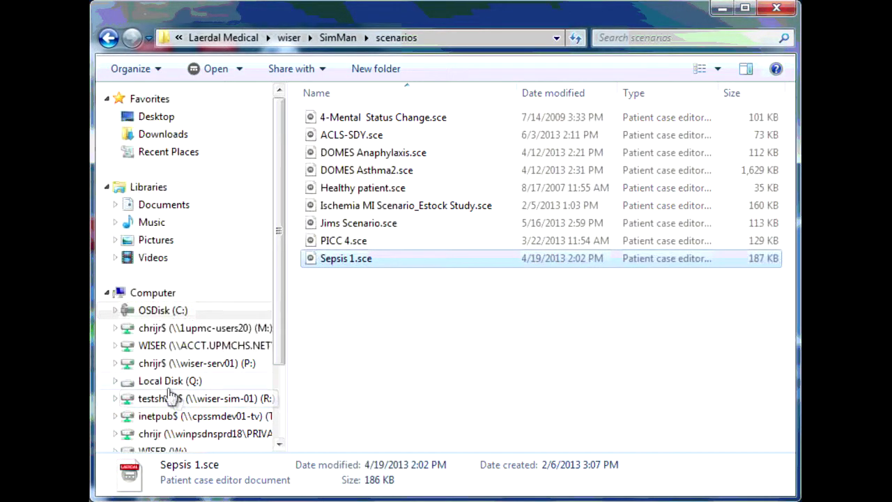
{"action": "left_click", "coordinate": [120, 348]}
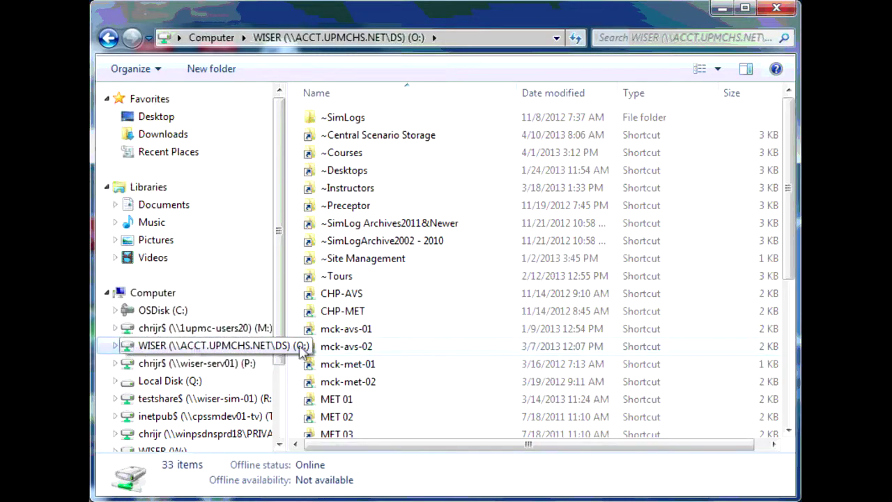
{"action": "scroll", "coordinate": [437, 370], "scroll_direction": "down", "scroll_amount": 2}
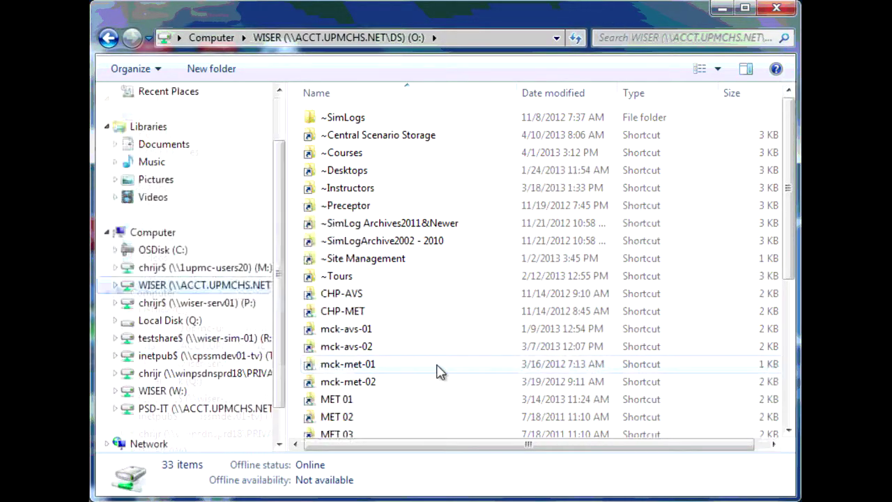
{"action": "left_click", "coordinate": [336, 399]}
{"action": "scroll", "coordinate": [359, 403], "scroll_direction": "down", "scroll_amount": 4}
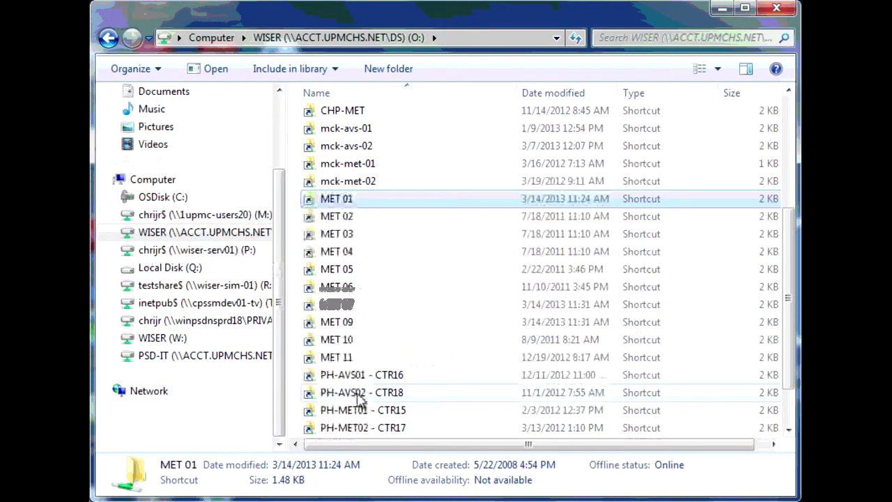
{"action": "scroll", "coordinate": [359, 399], "scroll_direction": "down", "scroll_amount": 1}
{"action": "double_click", "coordinate": [336, 148]}
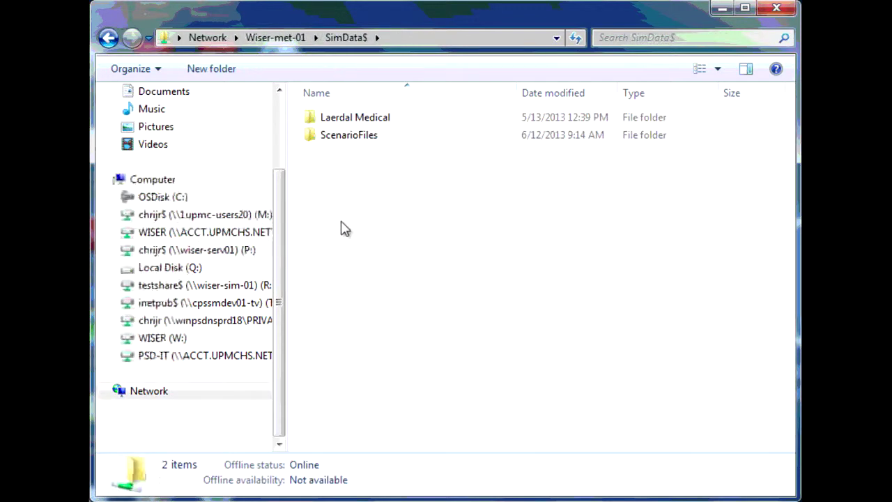
- Paste the copied scenario file into MET 01's Laerdal Medical\wiser\SimMan\scenarios folder
{"action": "left_click", "coordinate": [333, 118]}
{"action": "double_click", "coordinate": [333, 118]}
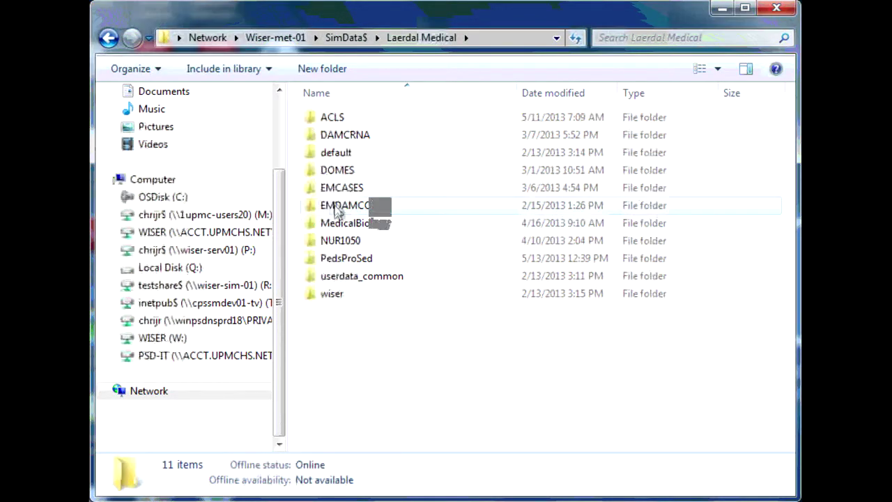
{"action": "double_click", "coordinate": [334, 296]}
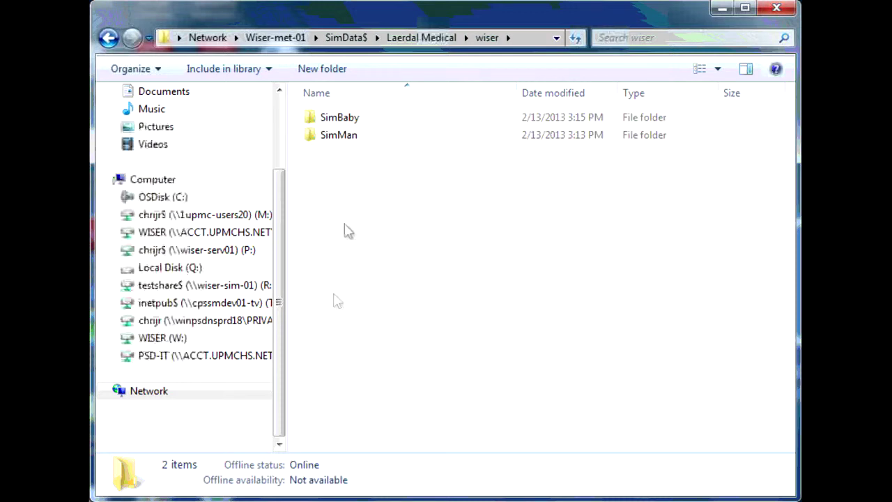
{"action": "double_click", "coordinate": [331, 136]}
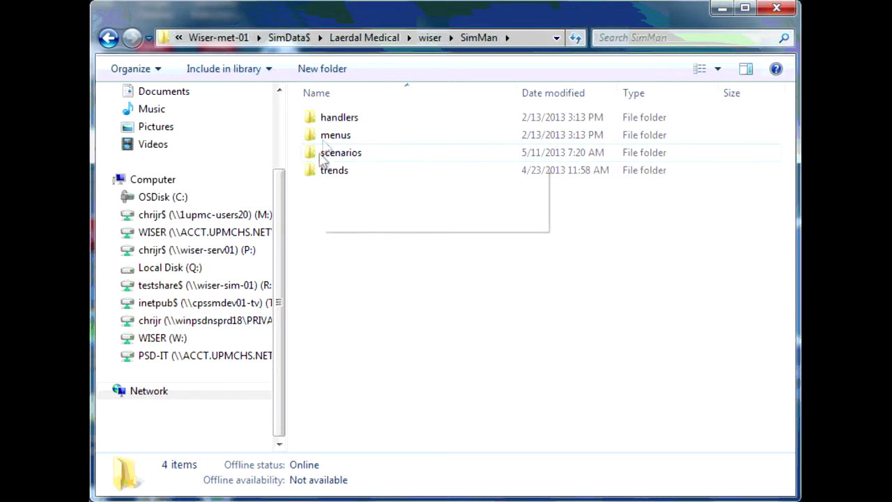
{"action": "left_click", "coordinate": [324, 158]}
{"action": "double_click", "coordinate": [324, 163]}
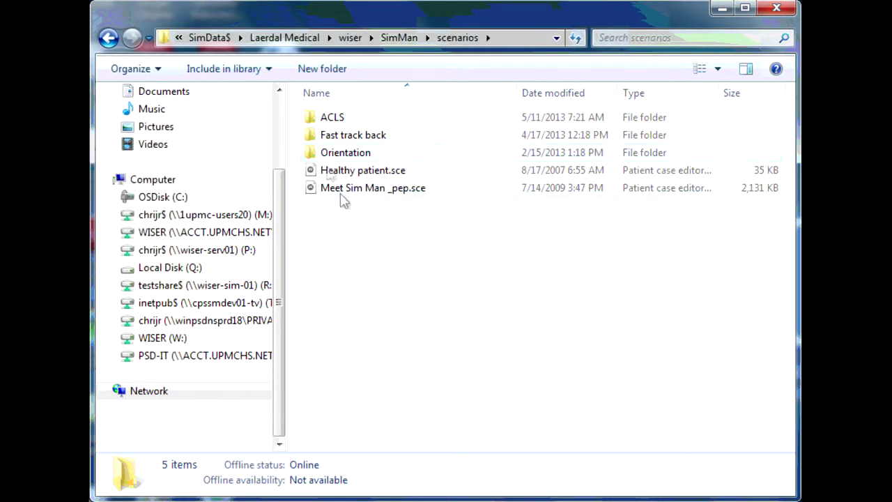
{"action": "right_click", "coordinate": [349, 258]}
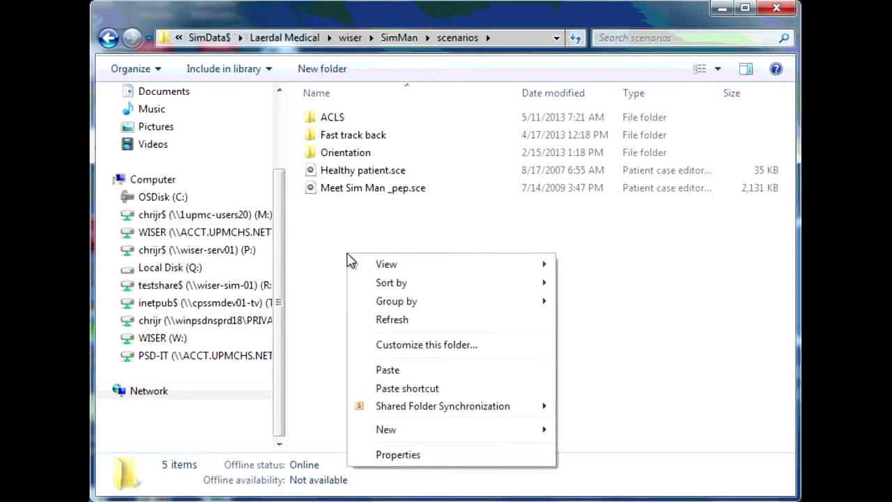
{"action": "left_click", "coordinate": [425, 373]}
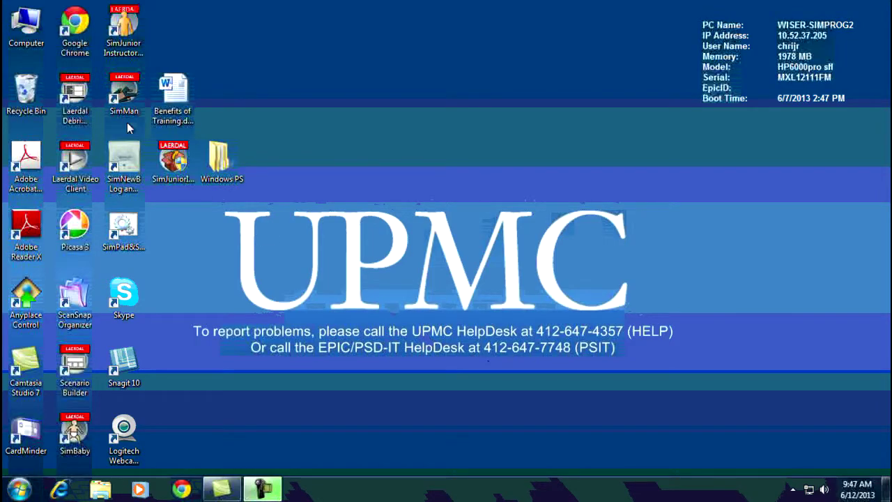
- Open the debriefing file AVS_TEST_6-4-13_KM.sss from AVS 09 in the ~SimLogs folder of the WISER (O:) drive
{"action": "double_click", "coordinate": [39, 47]}
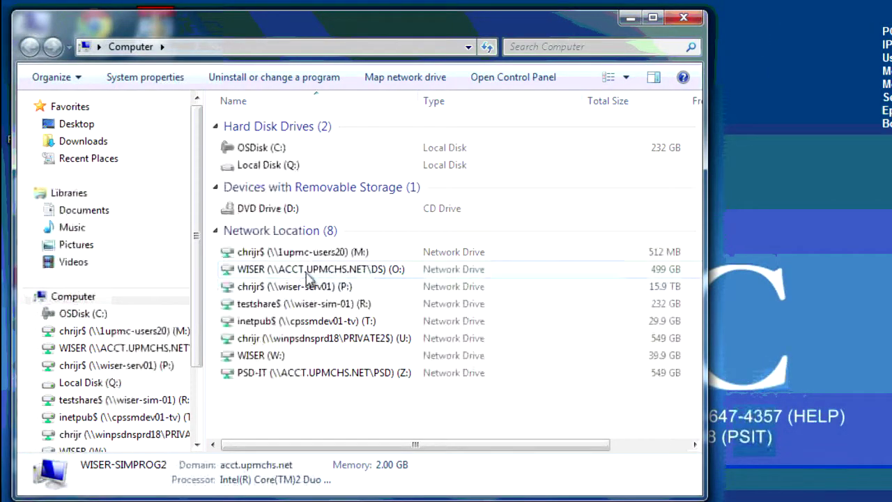
{"action": "double_click", "coordinate": [307, 268]}
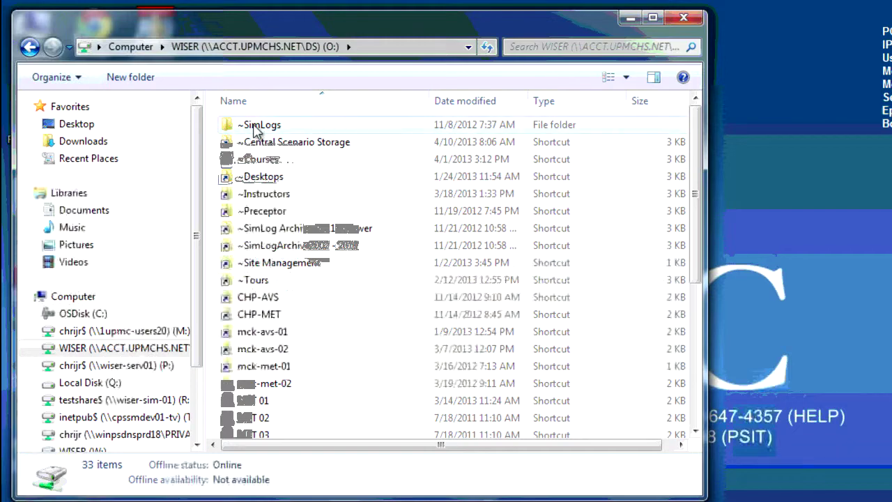
{"action": "double_click", "coordinate": [257, 128]}
{"action": "double_click", "coordinate": [252, 281]}
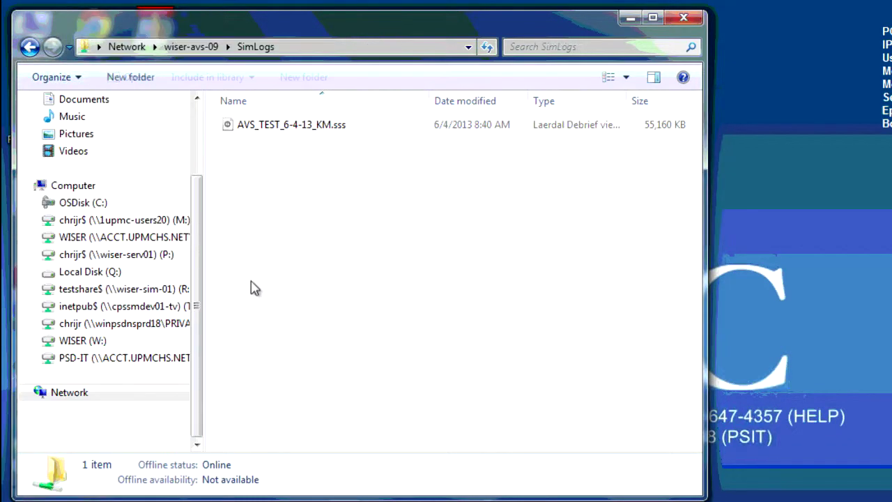
{"action": "double_click", "coordinate": [275, 125]}
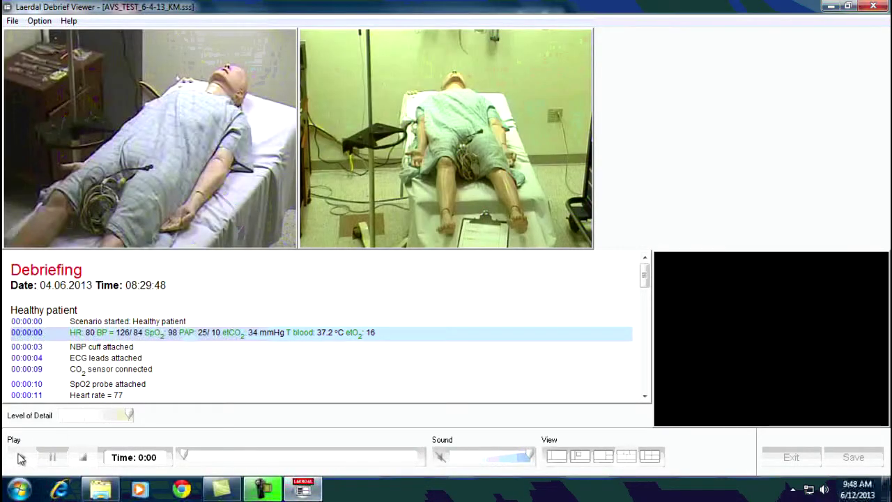
- Play the debriefing recording briefly and exit the viewer without saving changes
{"action": "left_click", "coordinate": [21, 457]}
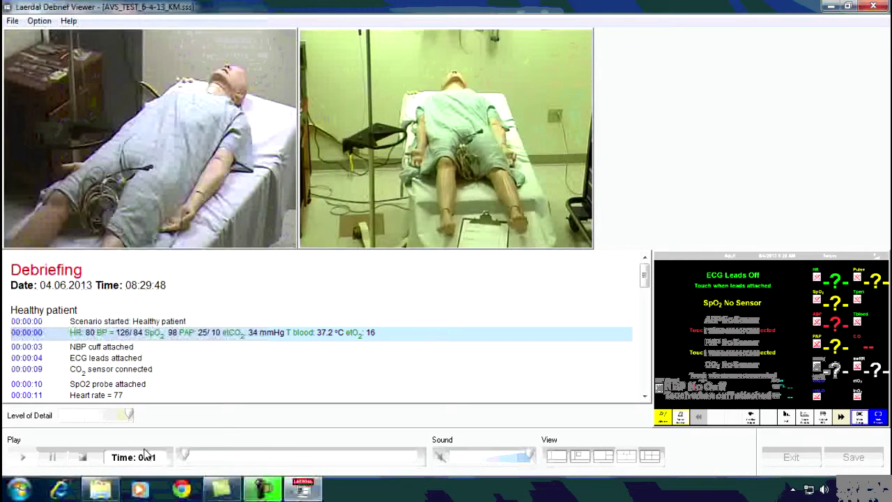
{"action": "left_click", "coordinate": [808, 464]}
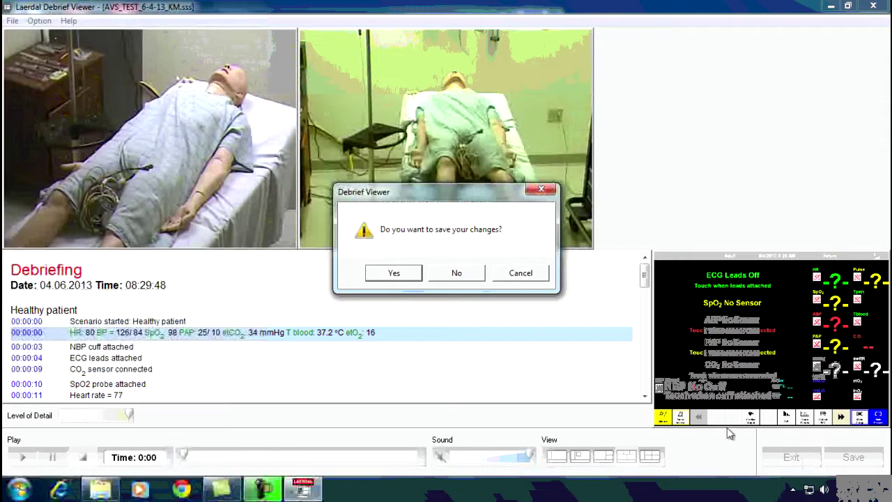
{"action": "left_click", "coordinate": [451, 272]}
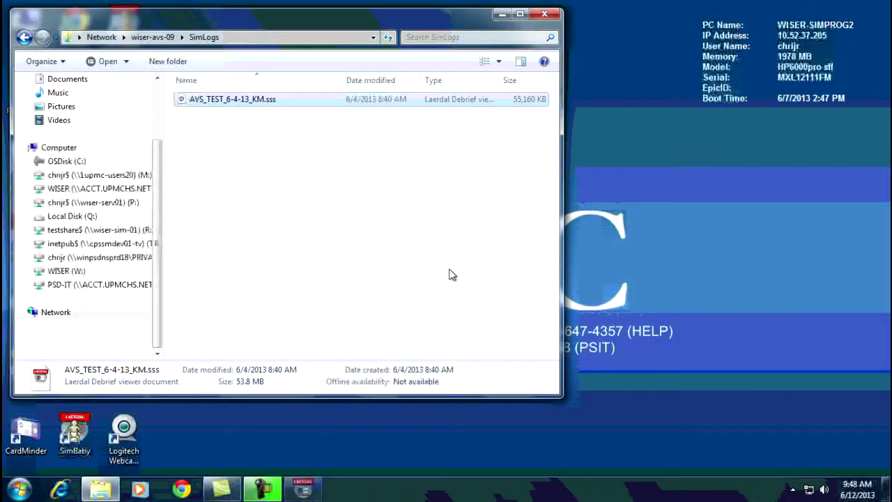
- Open the debriefing file avs test 6-2-13.sss from AVS 11 in ~SimLogs and play it
{"action": "left_click", "coordinate": [24, 37]}
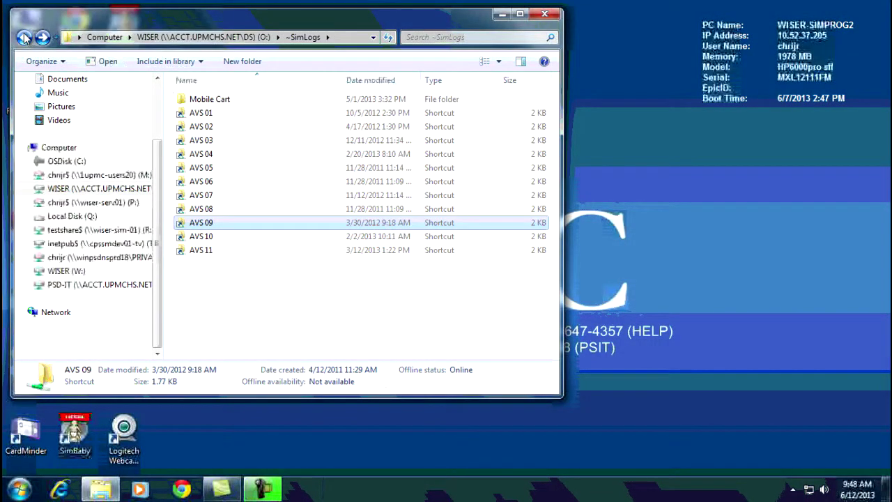
{"action": "double_click", "coordinate": [200, 249]}
{"action": "double_click", "coordinate": [214, 169]}
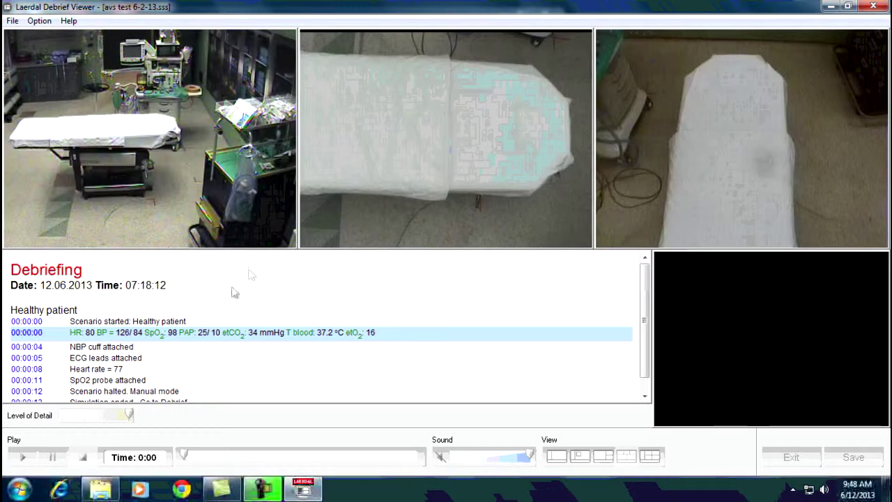
{"action": "left_click", "coordinate": [24, 459]}
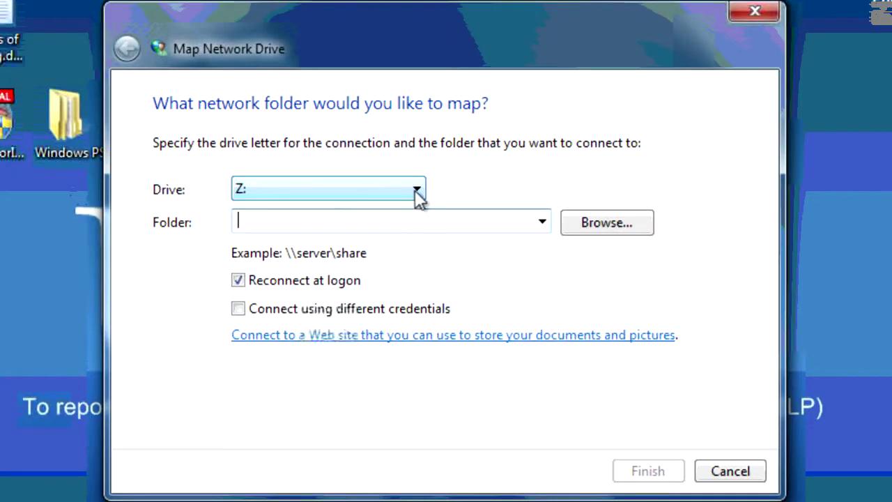
- Map the network folder \\wiser-sim-01\testshare$ to drive letter J:
{"action": "left_click", "coordinate": [416, 190]}
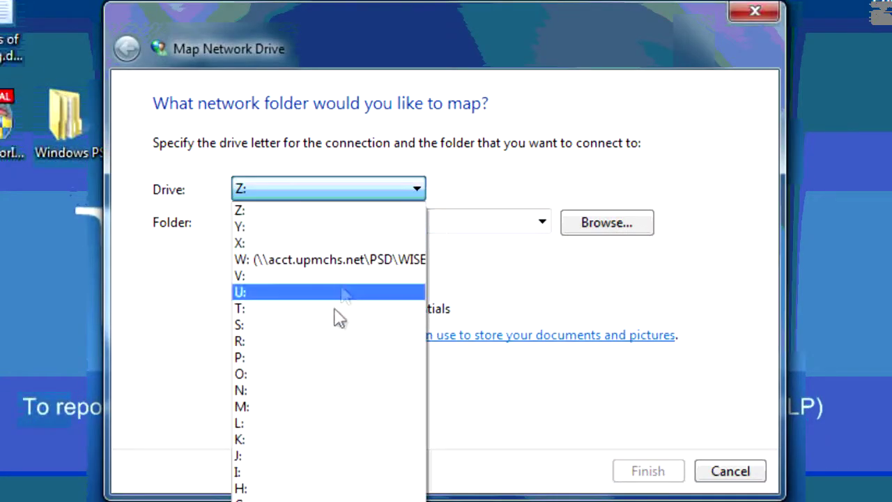
{"action": "left_click", "coordinate": [330, 454]}
{"action": "left_click", "coordinate": [240, 222]}
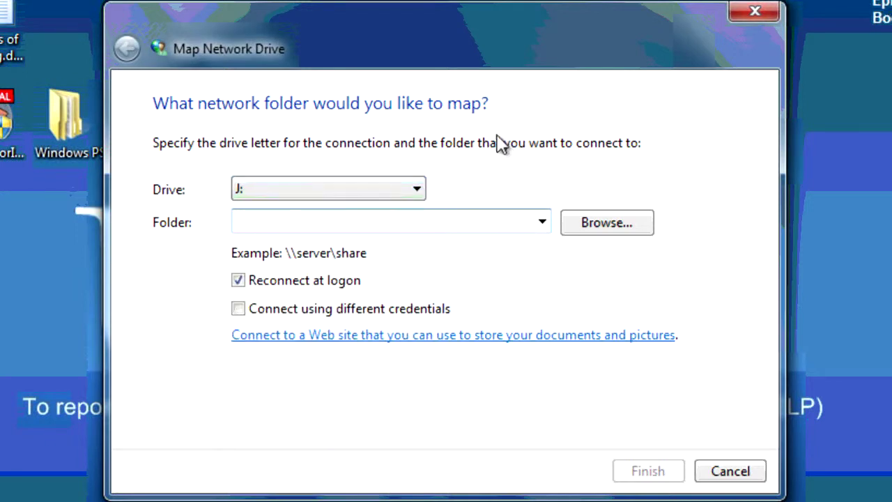
{"action": "type", "text": "\\\\wis"}
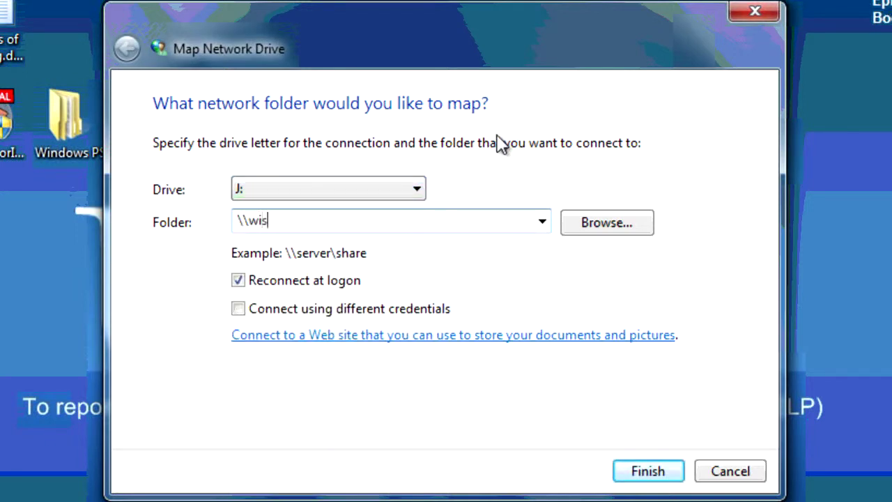
{"action": "type", "text": "er-sim-01\\tests"}
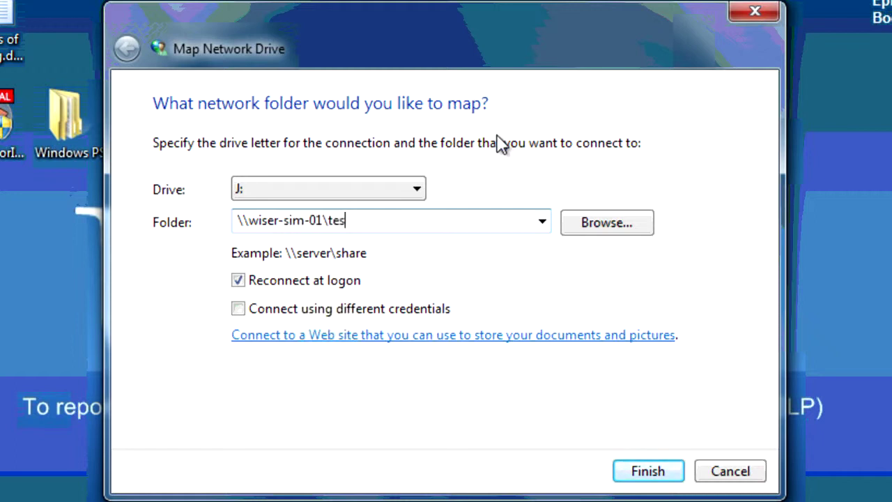
{"action": "type", "text": "hare$"}
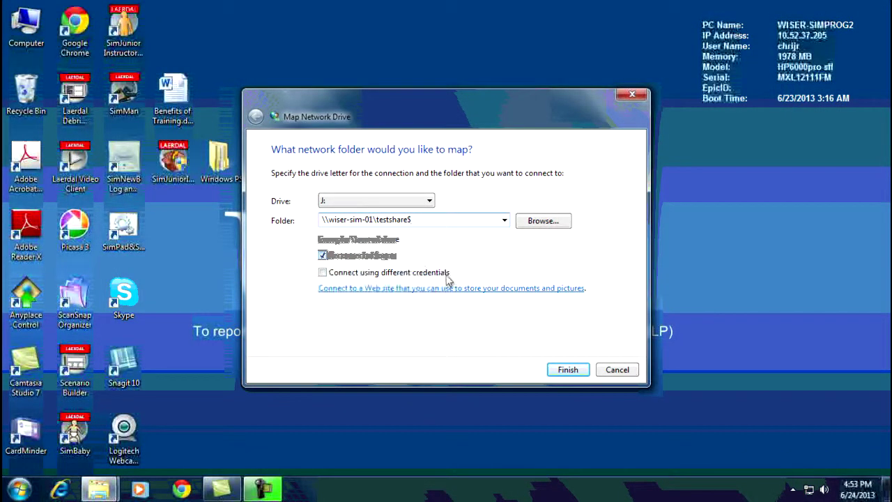
{"action": "left_click", "coordinate": [648, 469]}
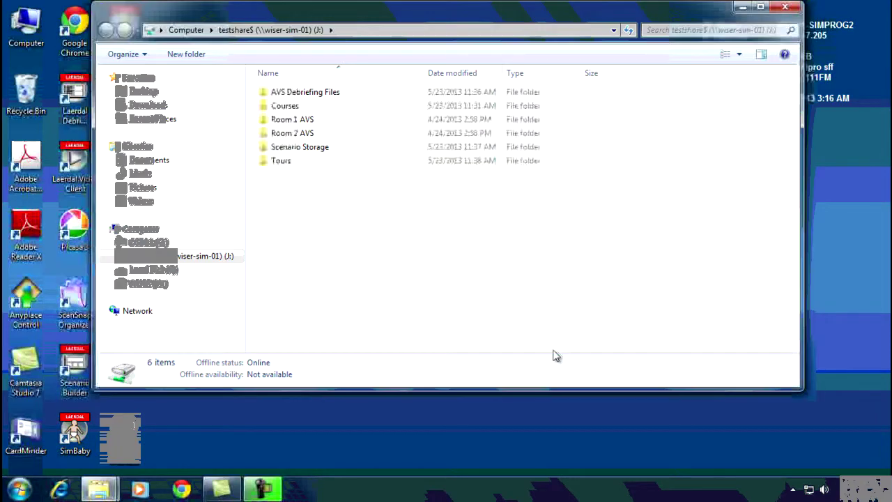
- Close the mapped folder's window and reopen the testshare$ (J:) drive from Computer
{"action": "left_click", "coordinate": [785, 7]}
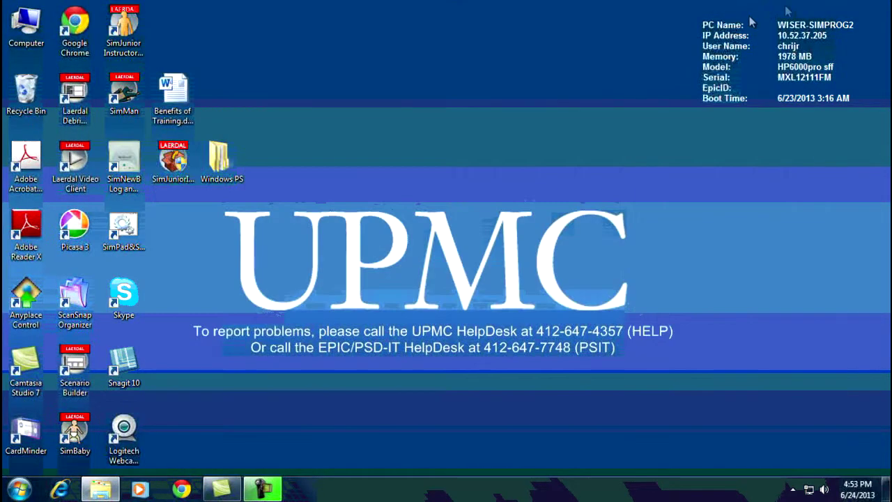
{"action": "double_click", "coordinate": [26, 24]}
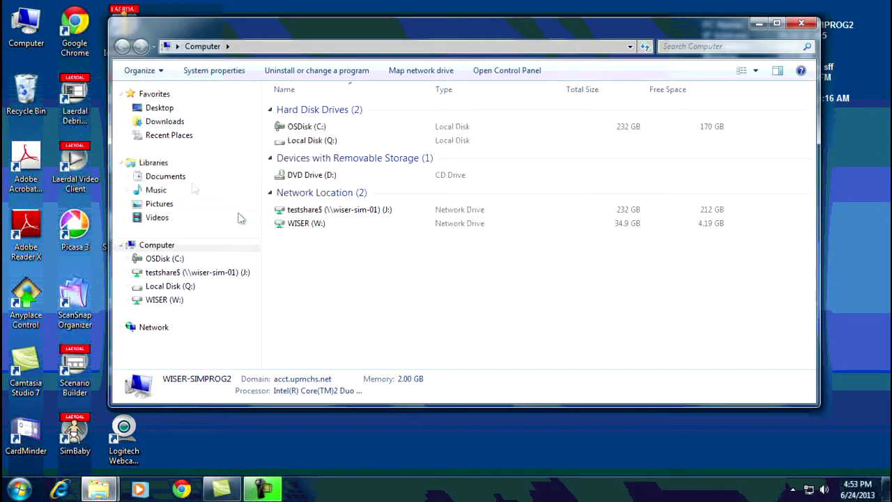
{"action": "double_click", "coordinate": [310, 211]}
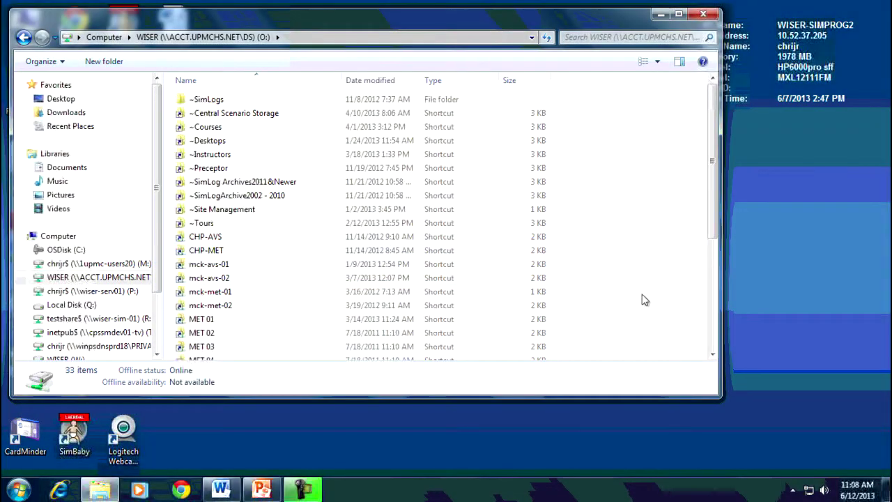
- Start a new shortcut in the WISER (O:) drive with \\wiser-simprog\simfiles as its target location
{"action": "right_click", "coordinate": [645, 299]}
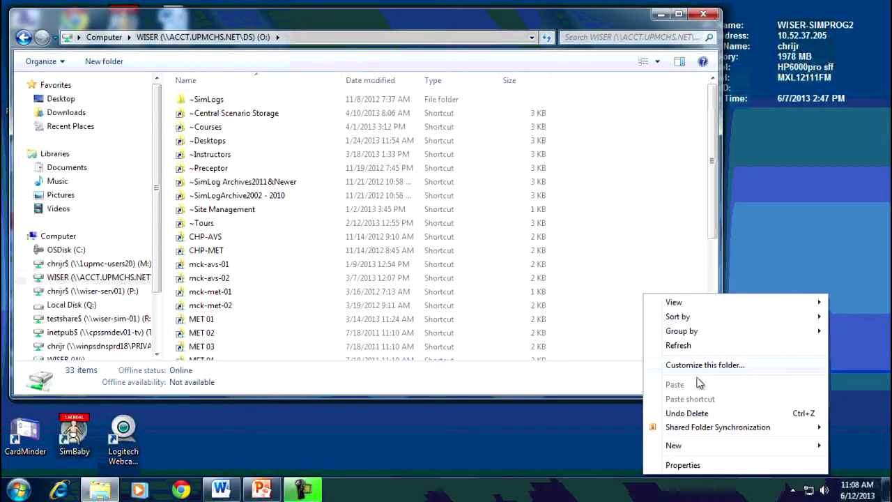
{"action": "mouse_move", "coordinate": [700, 447]}
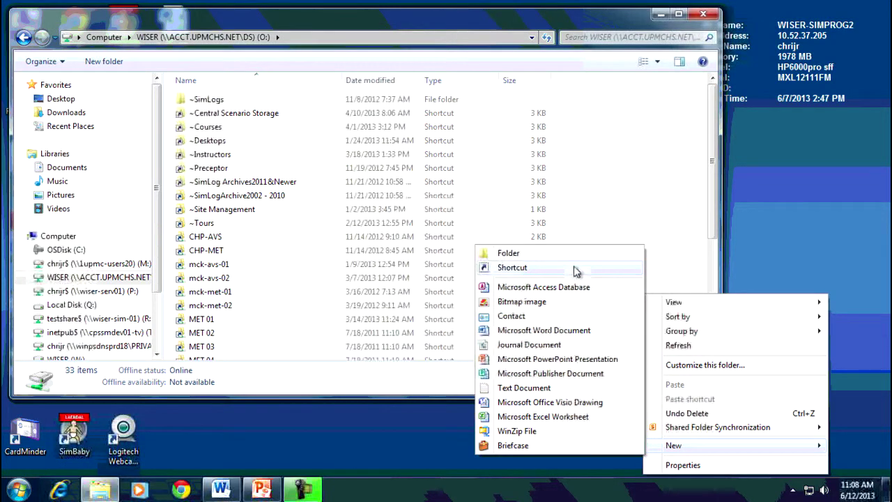
{"action": "left_click", "coordinate": [575, 271]}
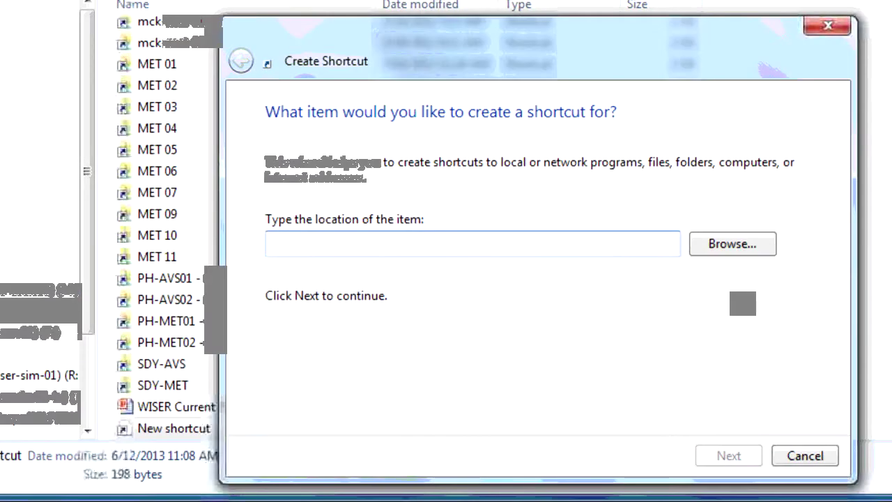
{"action": "type", "text": "\\"}
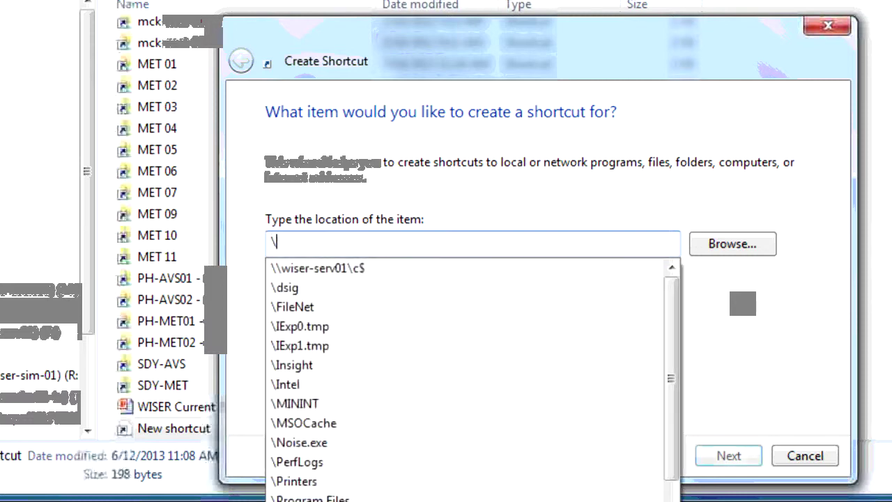
{"action": "type", "text": "\\wise"}
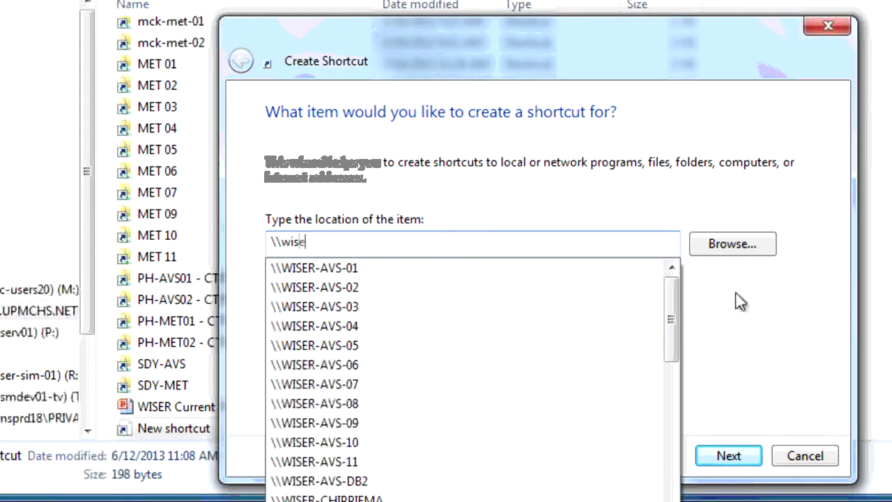
{"action": "type", "text": "r-sim"}
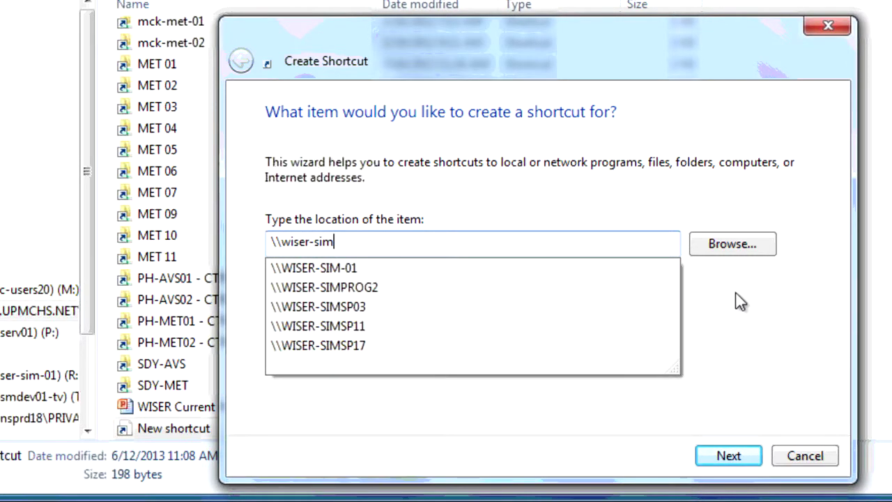
{"action": "type", "text": "prog"}
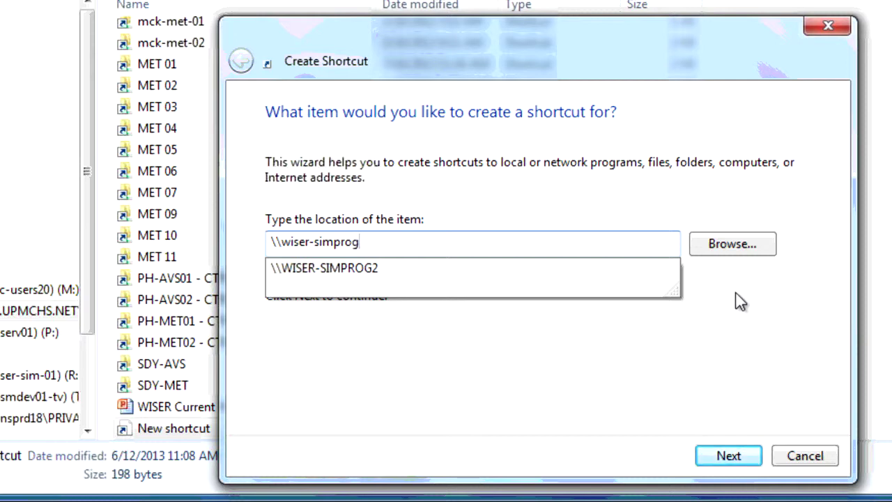
{"action": "type", "text": "\\s"}
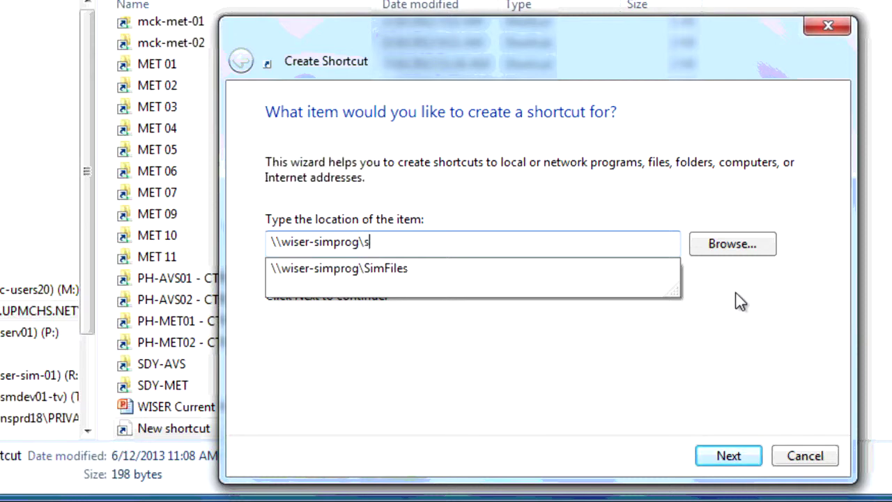
{"action": "type", "text": "imfiles"}
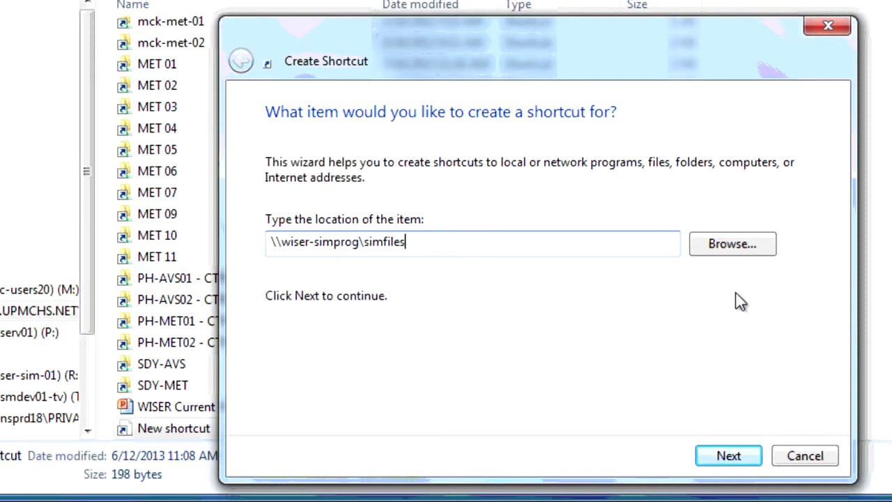
{"action": "left_click", "coordinate": [727, 456]}
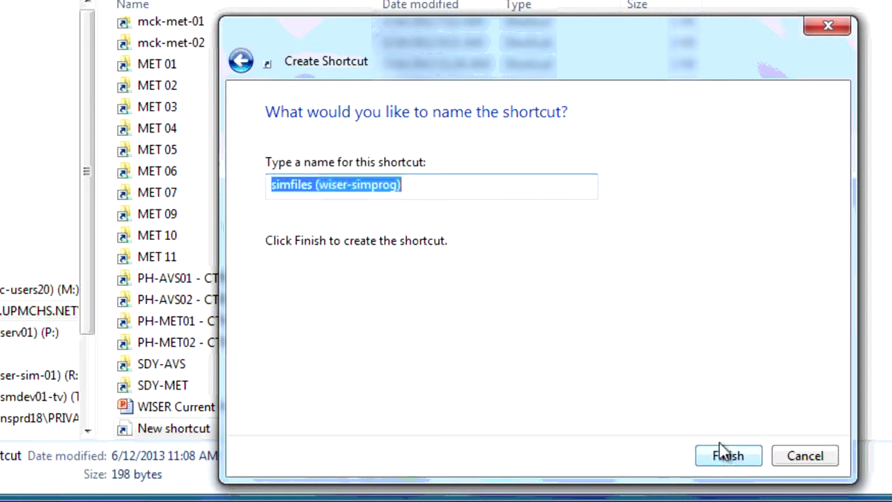
- Name the new shortcut SimFiles, finish creating it, and open it from the drive's file list
{"action": "type", "text": "Sim"}
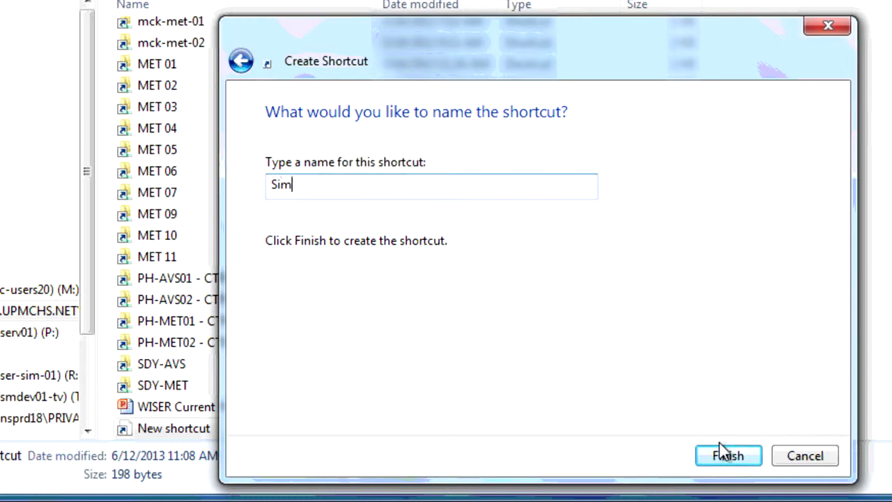
{"action": "type", "text": "Files"}
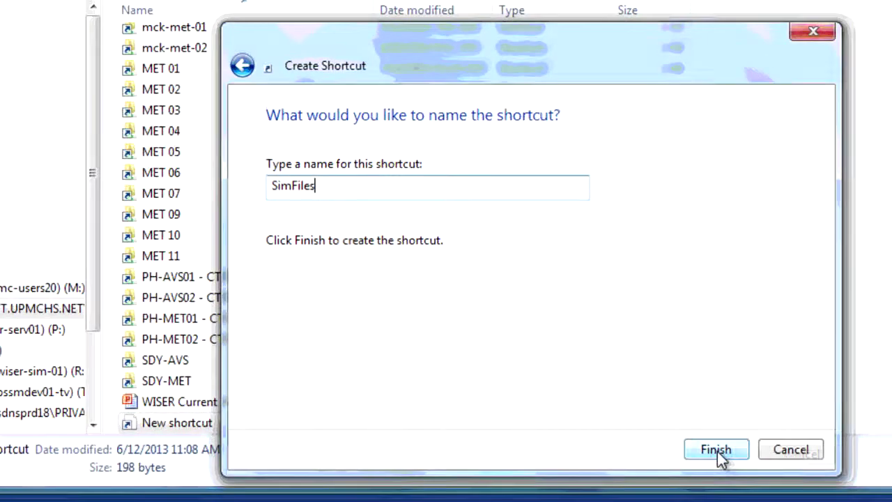
{"action": "left_click", "coordinate": [717, 451]}
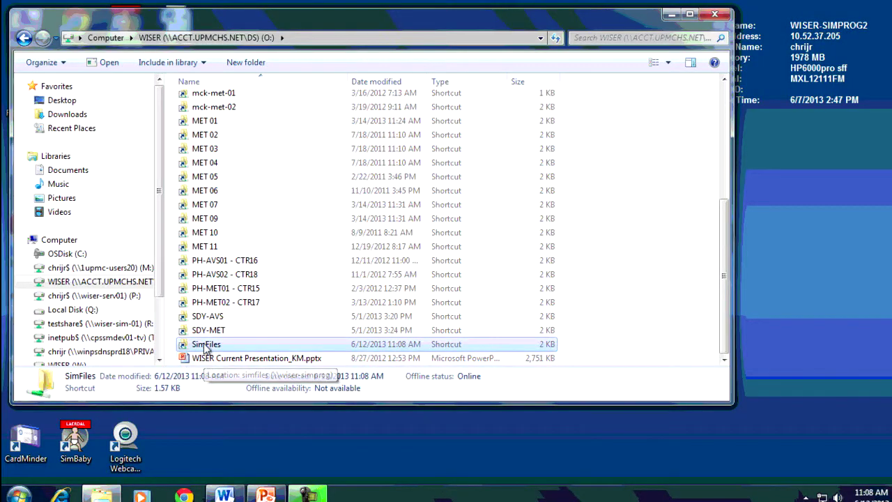
{"action": "double_click", "coordinate": [206, 345]}
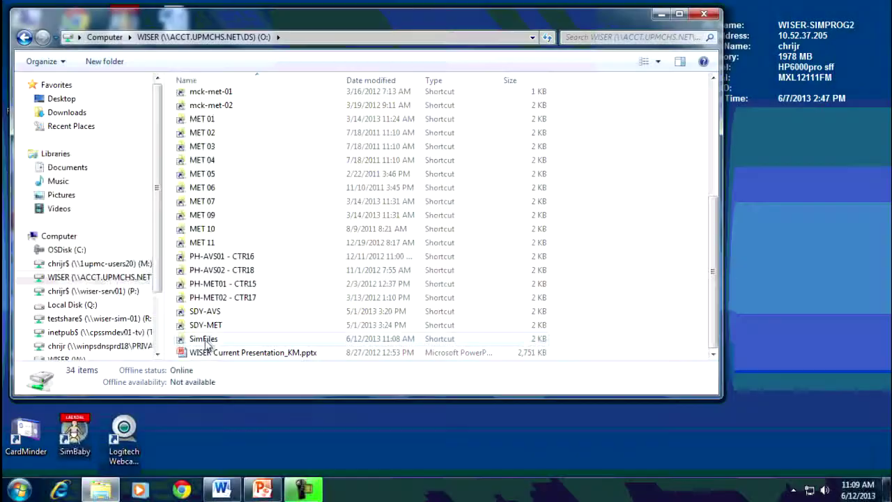
- Change the SimFiles shortcut's target to \\wiser-simprog2\simfiles in its properties and apply the change
{"action": "left_click", "coordinate": [202, 339]}
{"action": "right_click", "coordinate": [202, 339]}
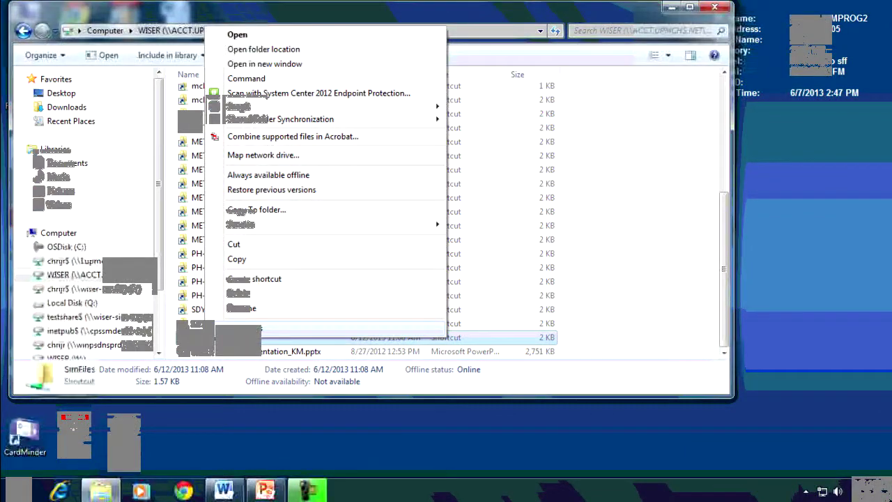
{"action": "left_click", "coordinate": [241, 324]}
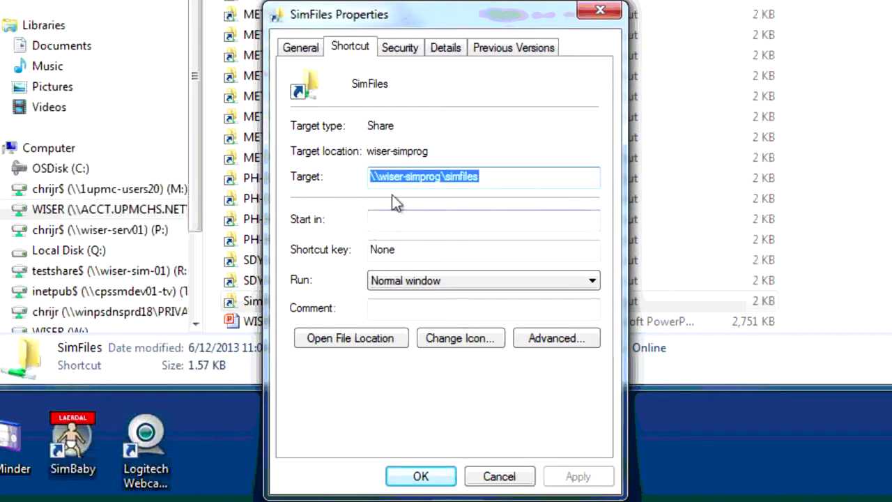
{"action": "left_click", "coordinate": [442, 177]}
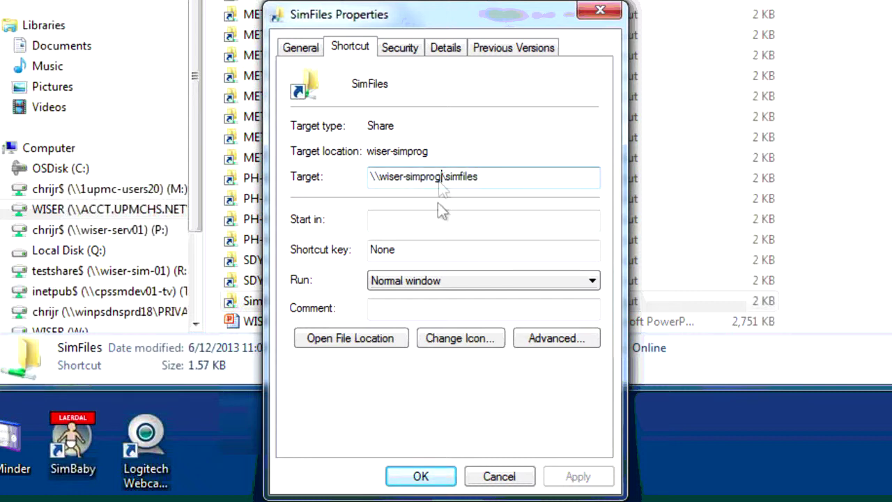
{"action": "type", "text": "2"}
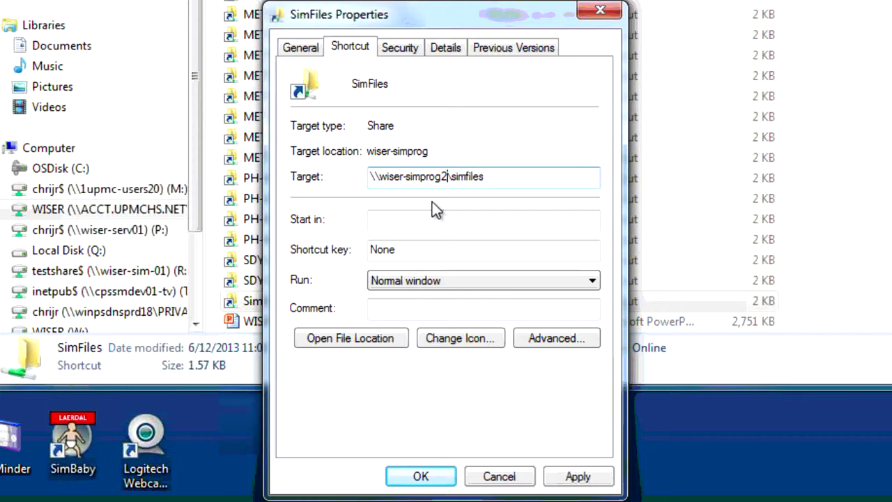
{"action": "left_click", "coordinate": [577, 476]}
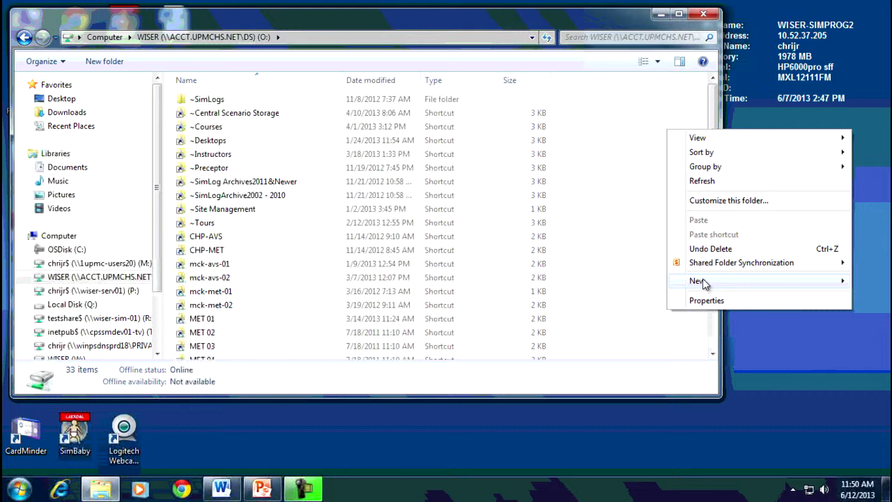
- Create a new folder named MET Computers in the WISER (O:) drive
{"action": "mouse_move", "coordinate": [704, 282]}
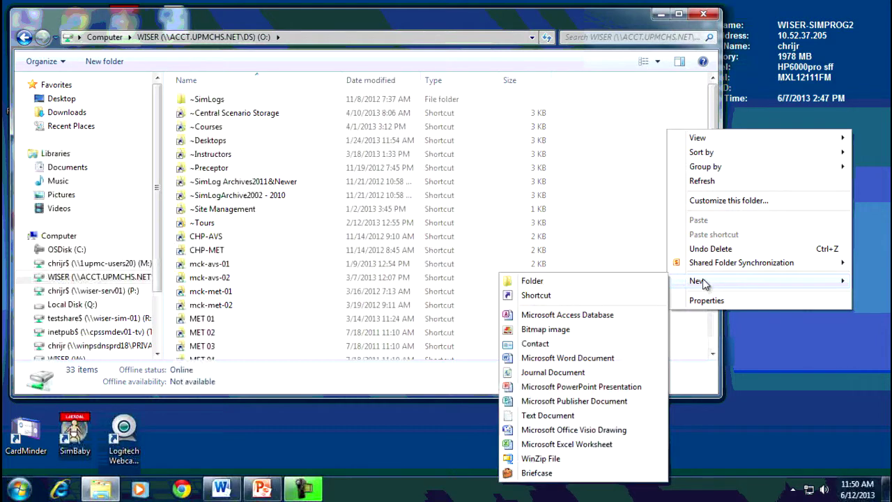
{"action": "left_click", "coordinate": [625, 282]}
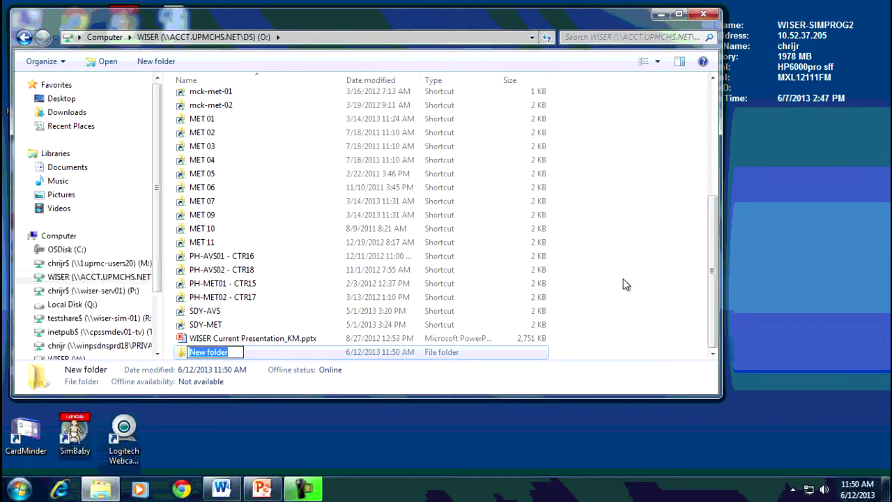
{"action": "type", "text": "MET "}
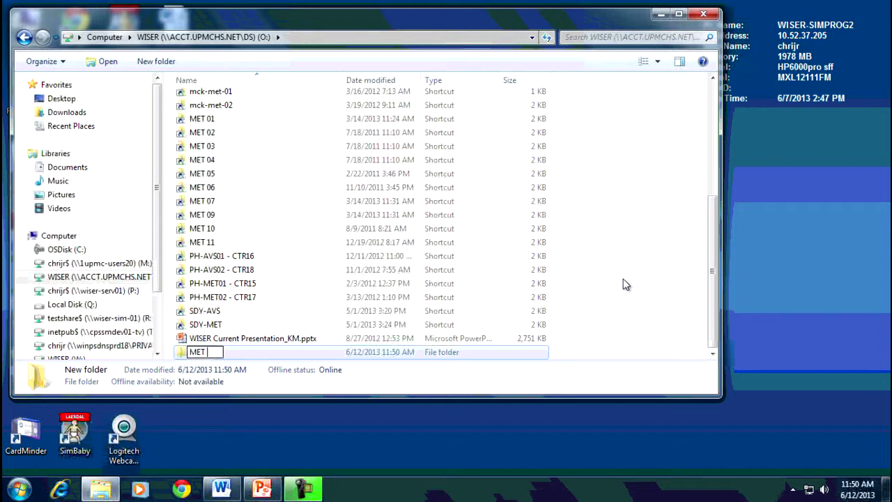
{"action": "type", "text": "Compu"}
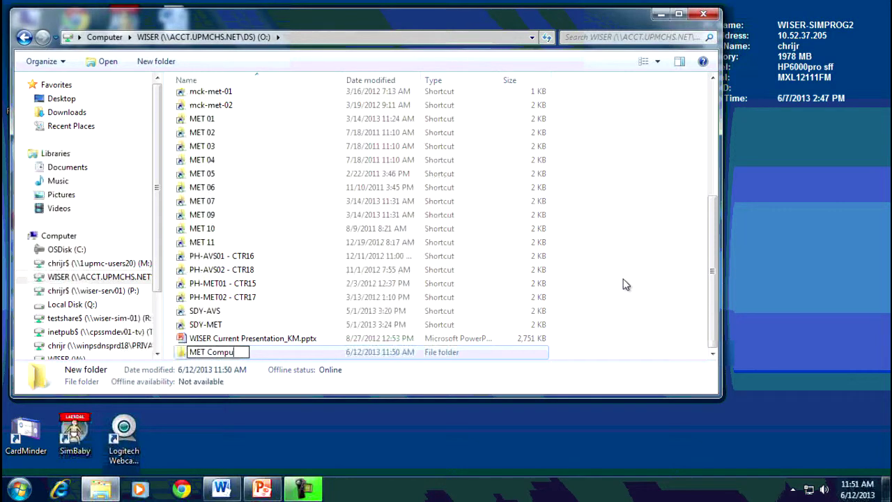
{"action": "type", "text": "ters"}
{"action": "key", "text": "Return"}
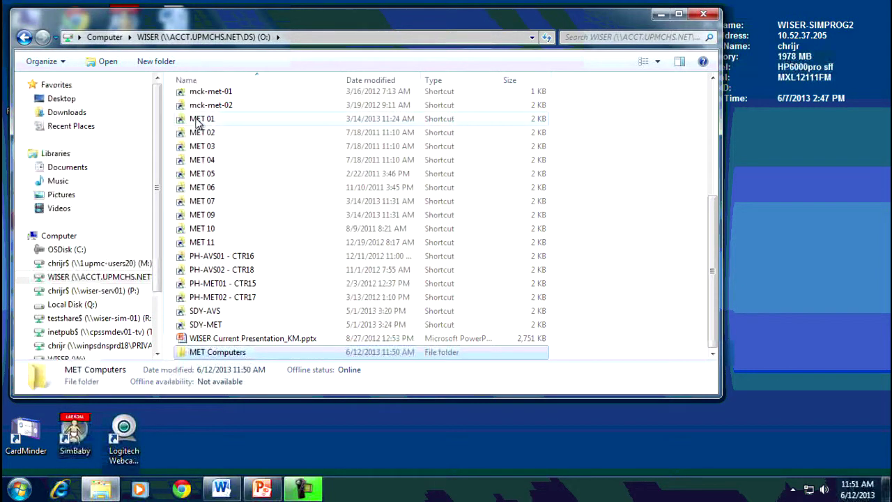
- Move all the shortcuts from MET 01 to MET 11 into the MET Computers folder and open that folder
{"action": "left_click_drag", "start_coordinate": [197, 122], "coordinate": [212, 360]}
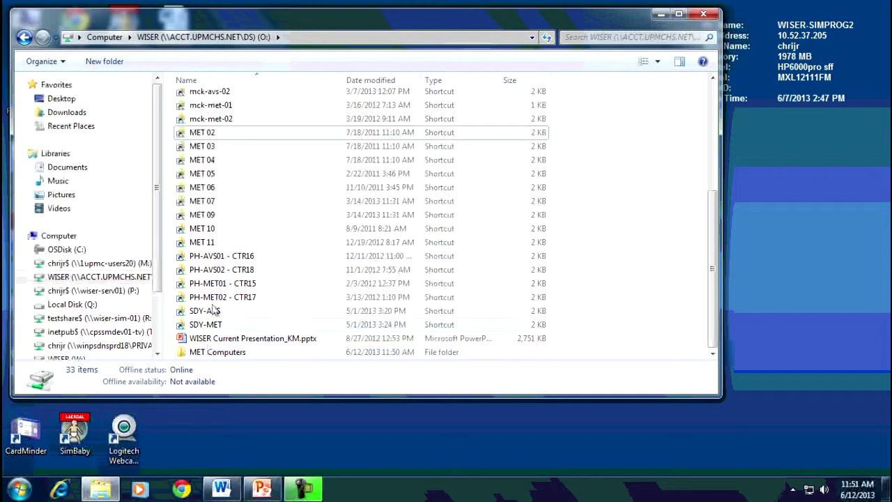
{"action": "left_click_drag", "start_coordinate": [200, 136], "coordinate": [227, 356]}
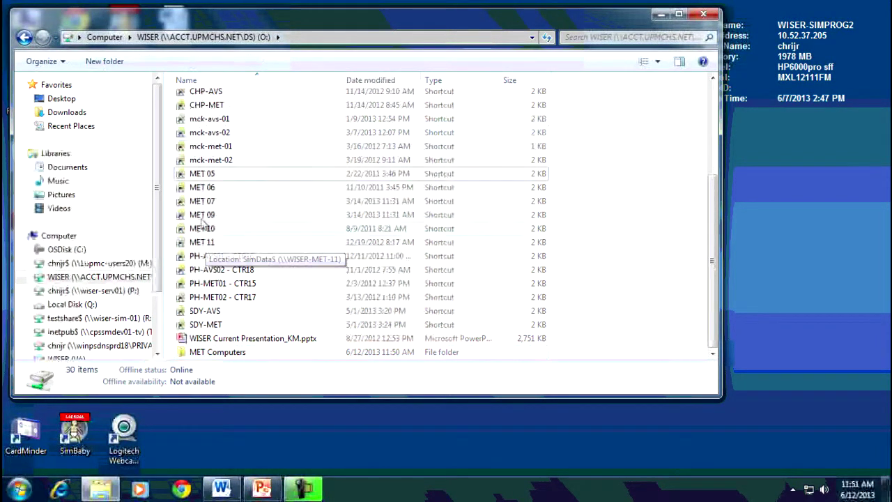
{"action": "left_click", "coordinate": [198, 176]}
{"action": "left_click", "coordinate": [193, 244], "text": "shift"}
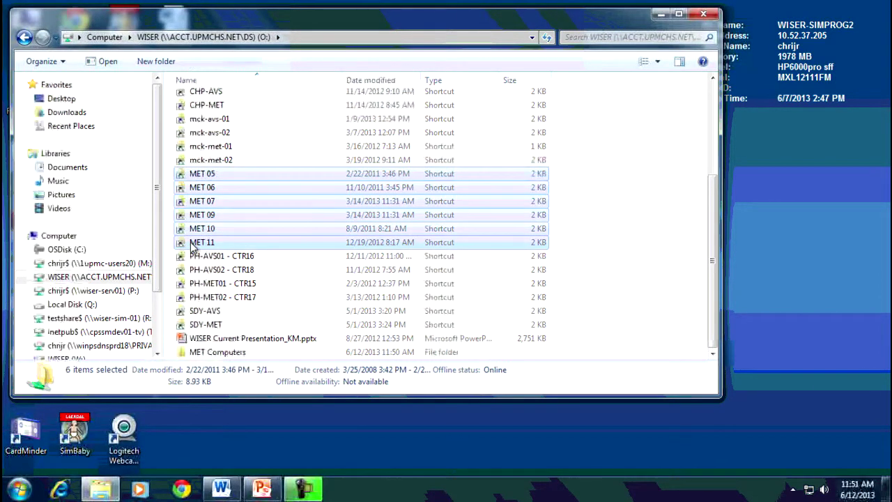
{"action": "left_click_drag", "start_coordinate": [216, 246], "coordinate": [228, 353]}
{"action": "left_click", "coordinate": [227, 354]}
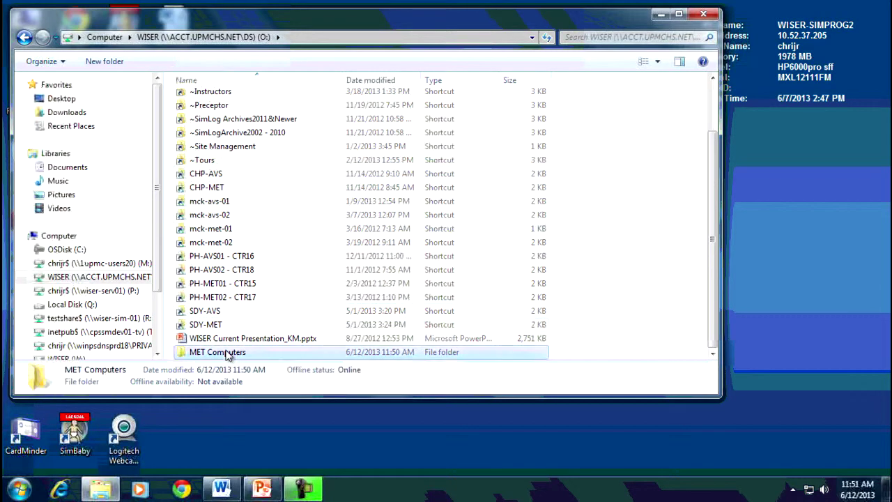
{"action": "double_click", "coordinate": [212, 351]}
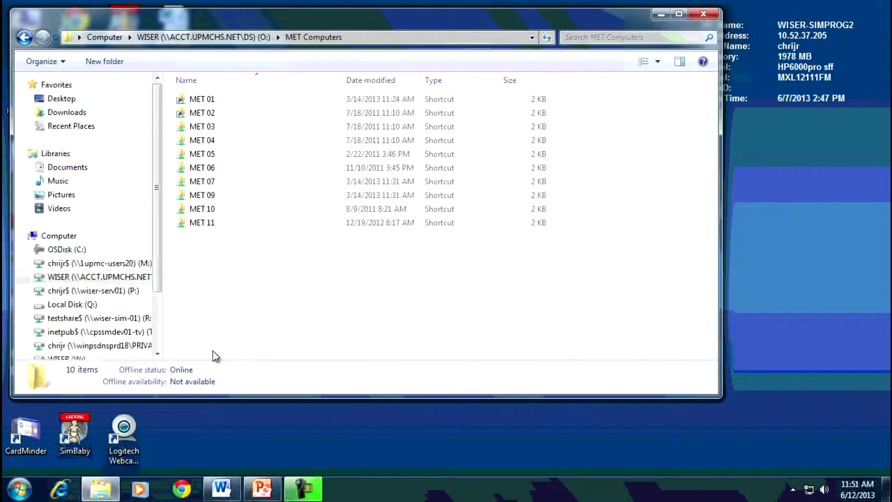